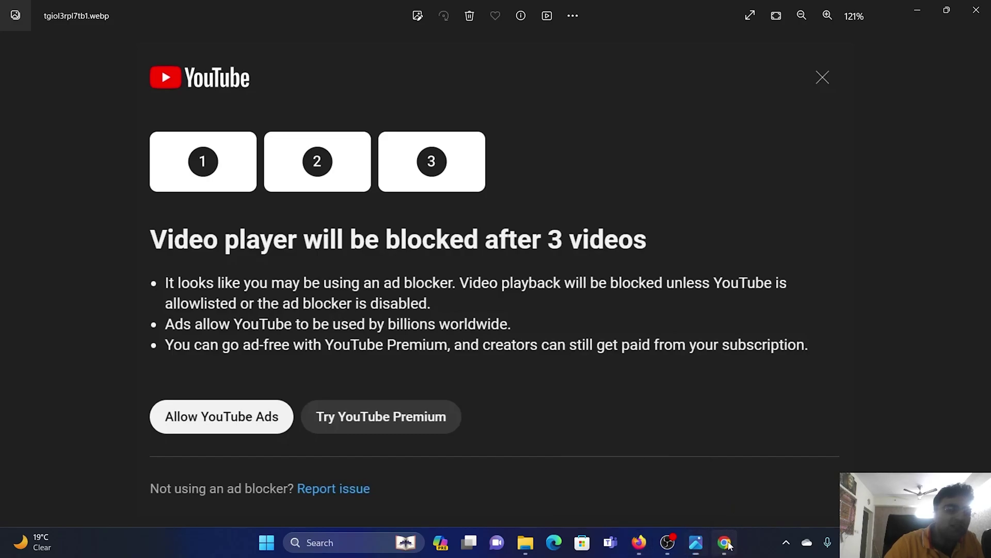
- Switch from the Photos ad-blocker warning to the Chrome window playing the YouTube video
click(724, 537)
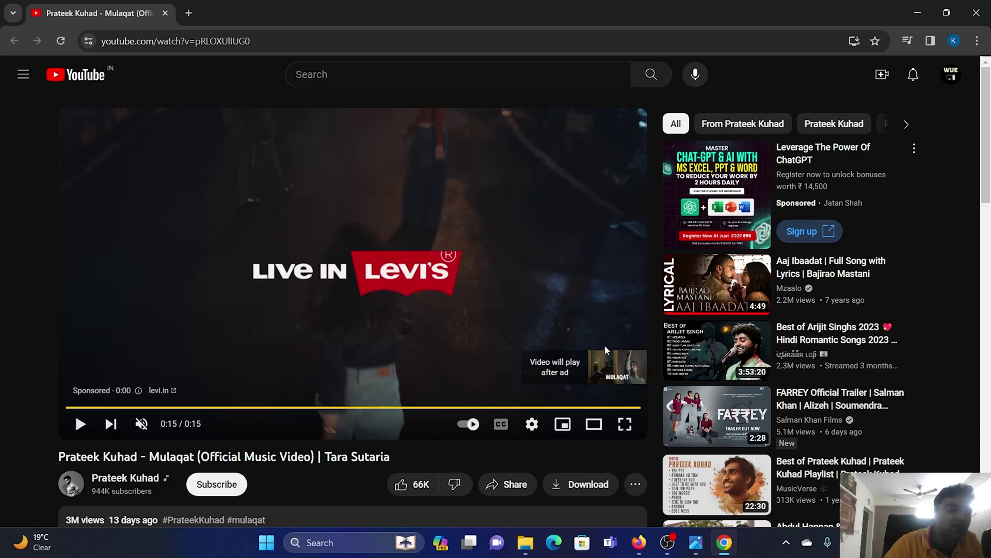
click(980, 44)
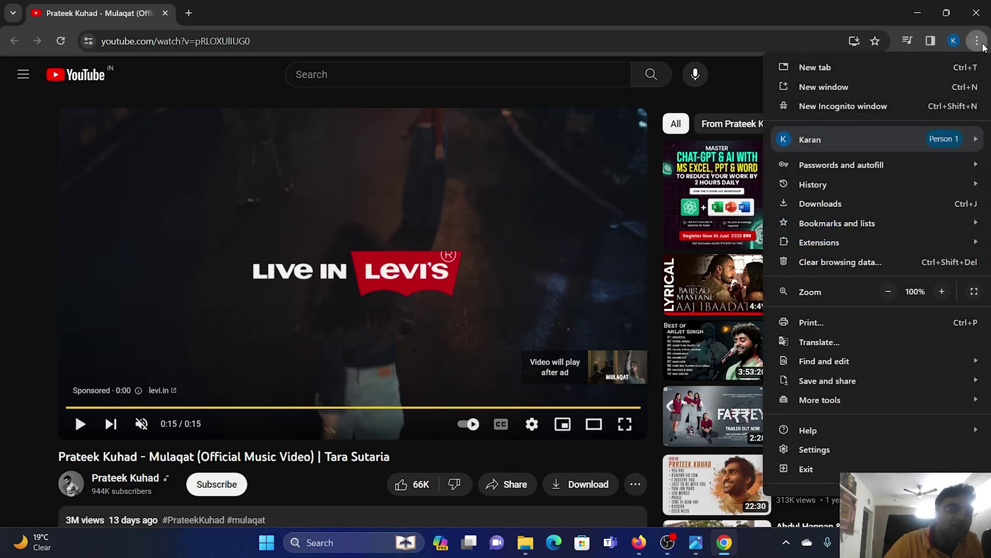
click(852, 112)
click(917, 12)
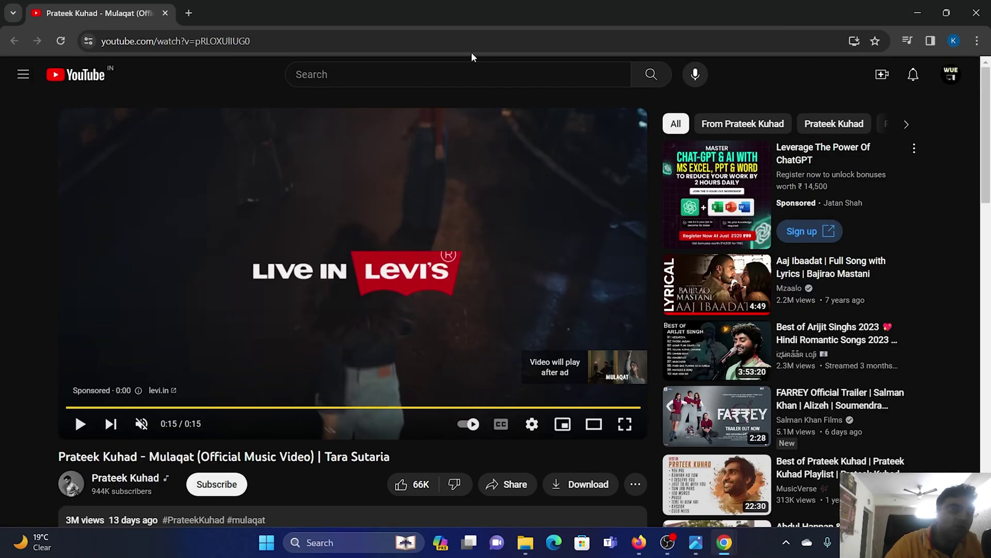
click(467, 41)
right_click(467, 45)
click(525, 163)
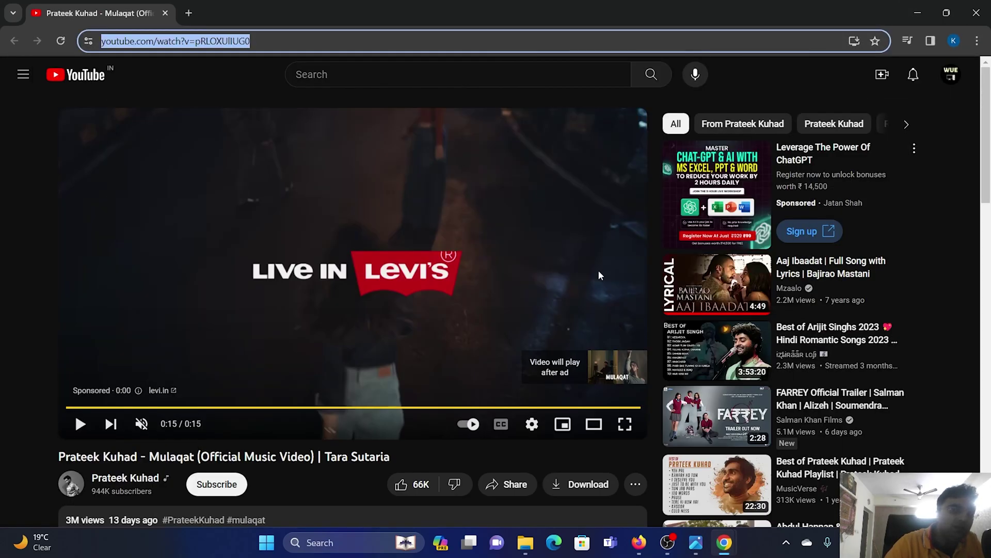
mouse_move(733, 547)
click(775, 475)
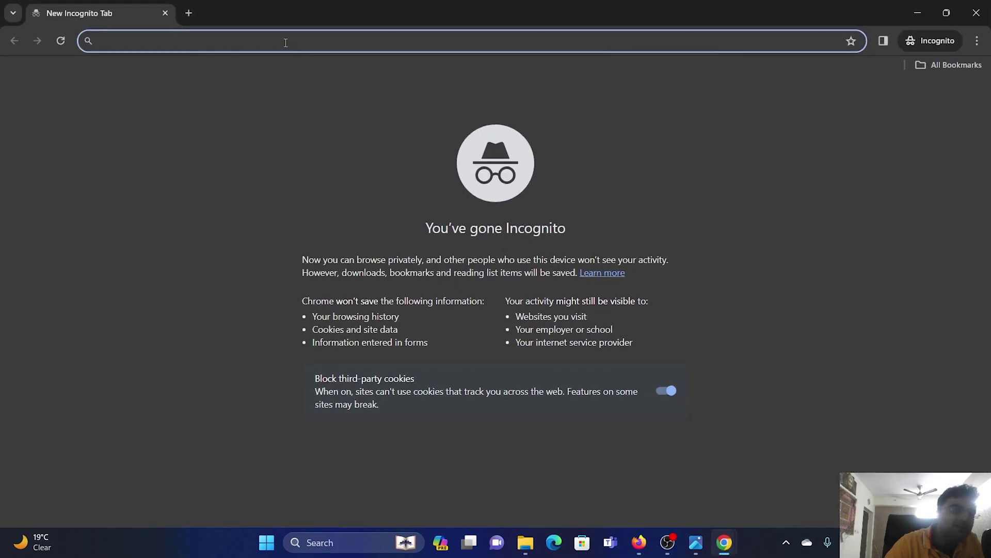
right_click(288, 41)
click(345, 165)
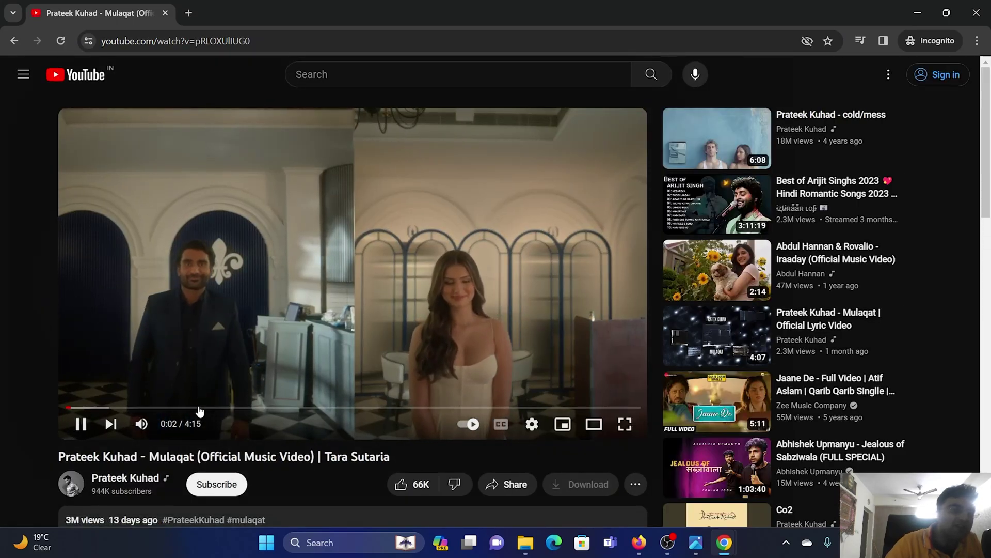
click(81, 424)
click(918, 12)
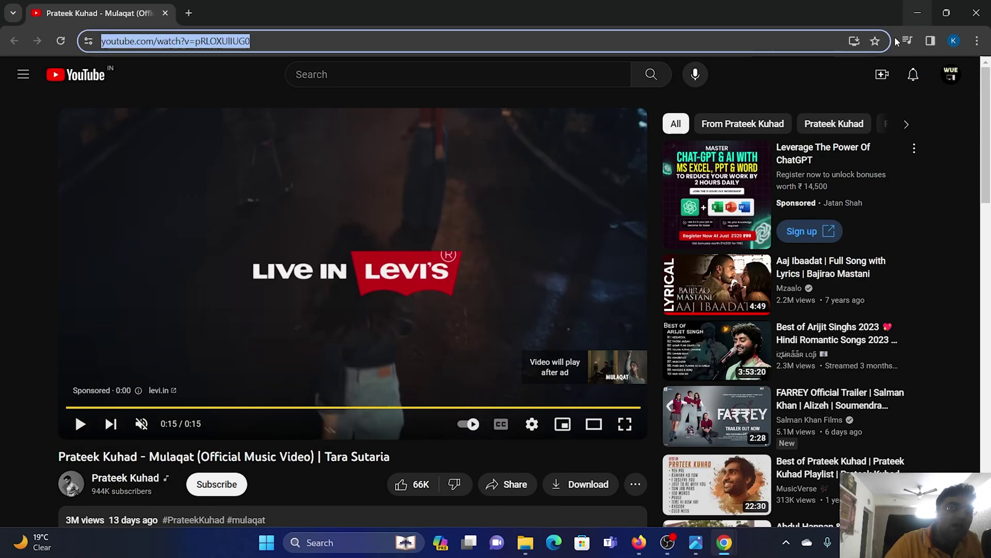
- From Manage Extensions, go to the Chrome Web Store and search it for uorigin
click(978, 44)
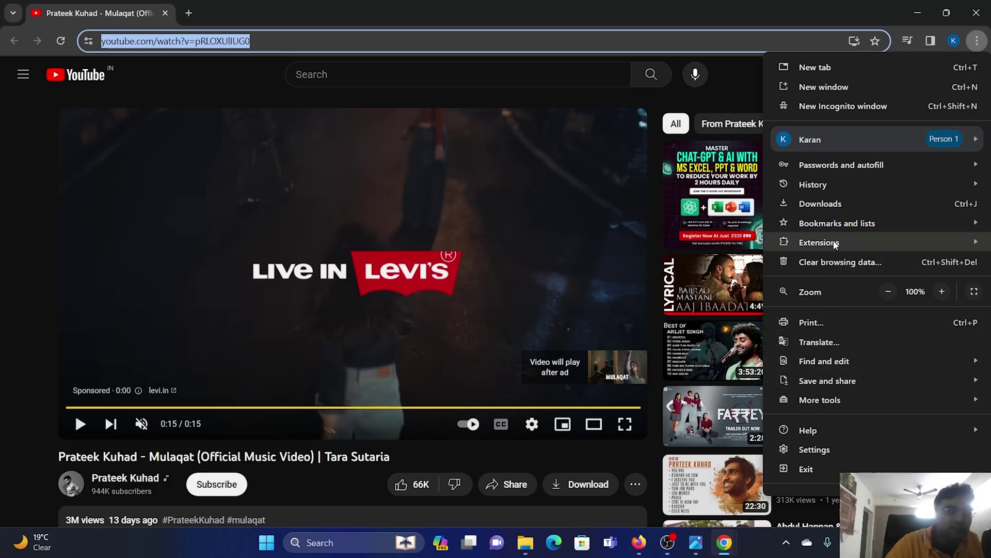
mouse_move(835, 243)
click(703, 243)
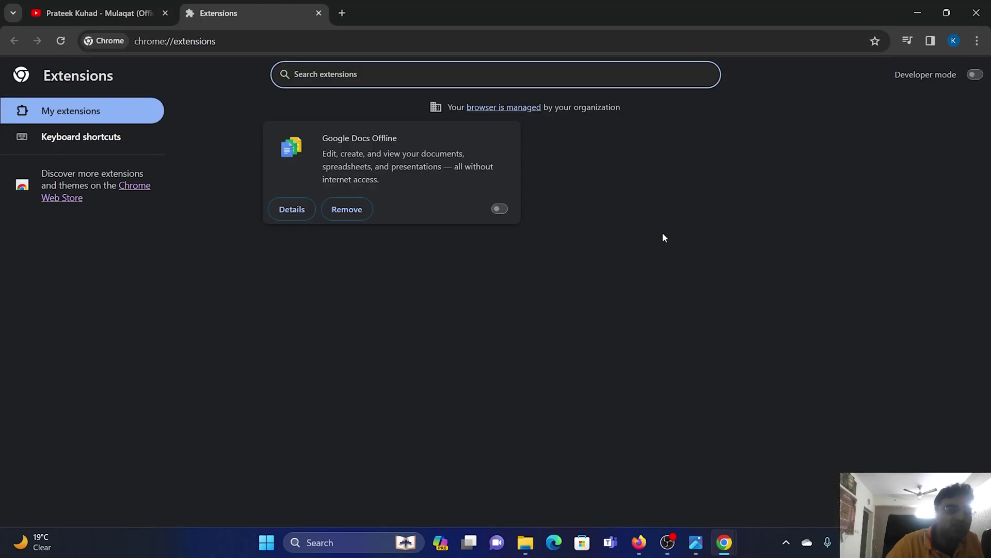
click(136, 187)
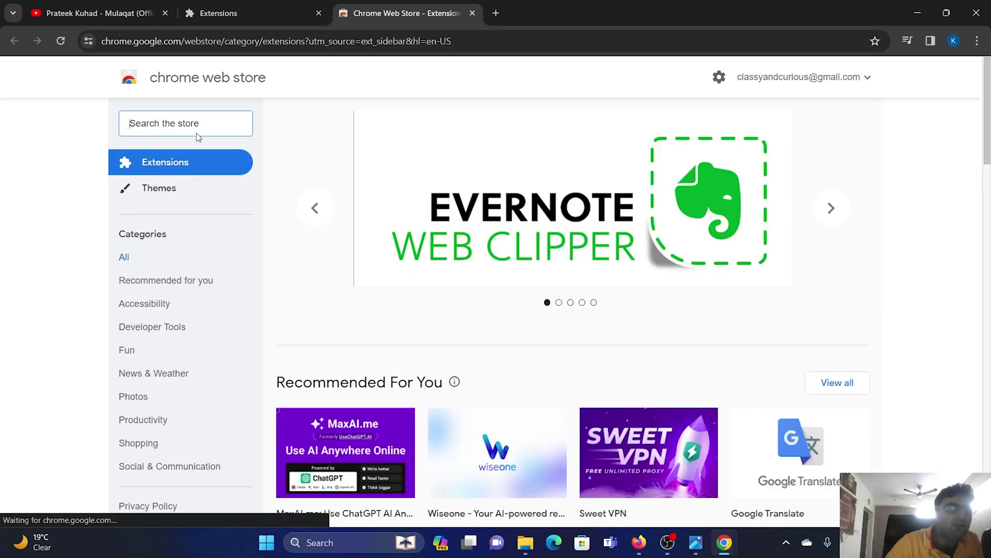
click(159, 120)
text(uorigin)
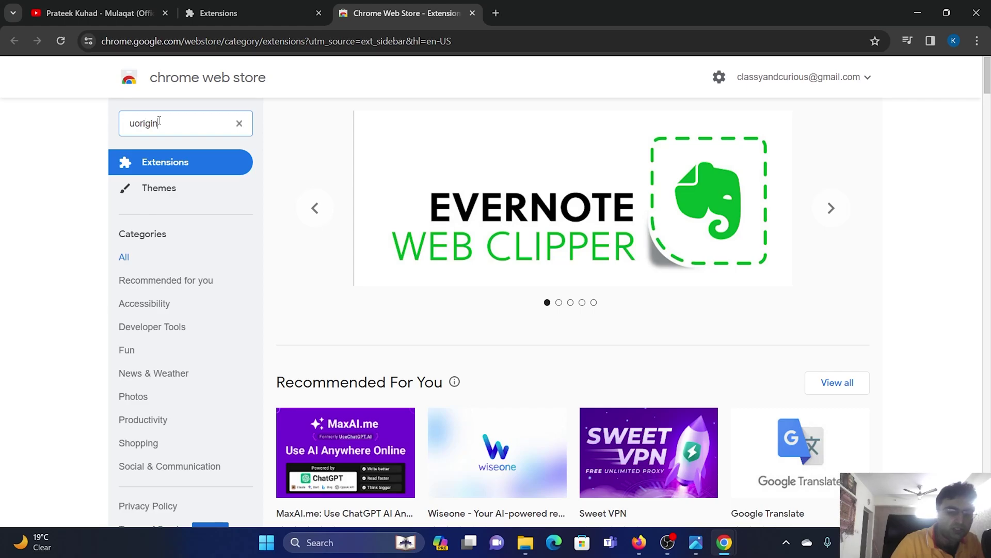
key(Return)
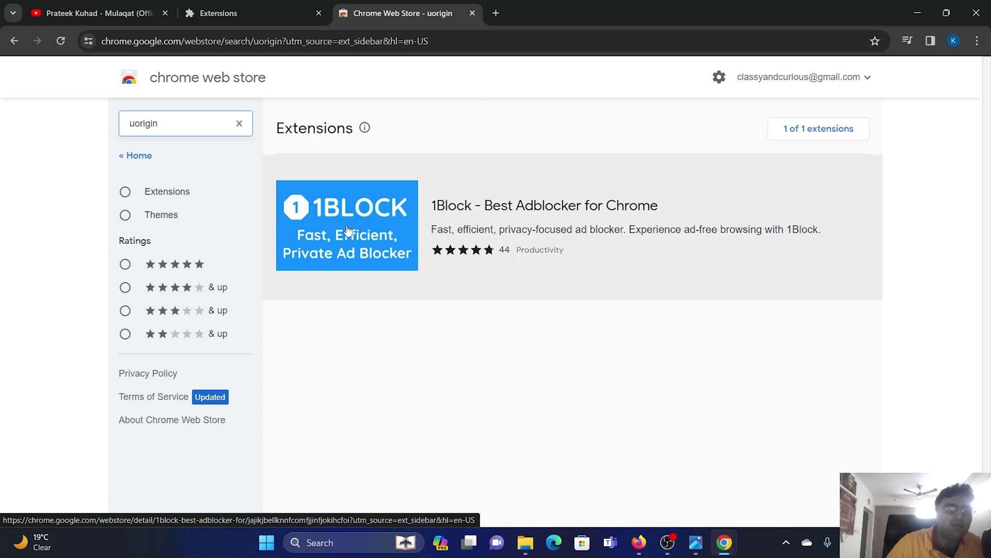
- Copy the term uorigin and paste-and-search it in a new tab
right_click(148, 123)
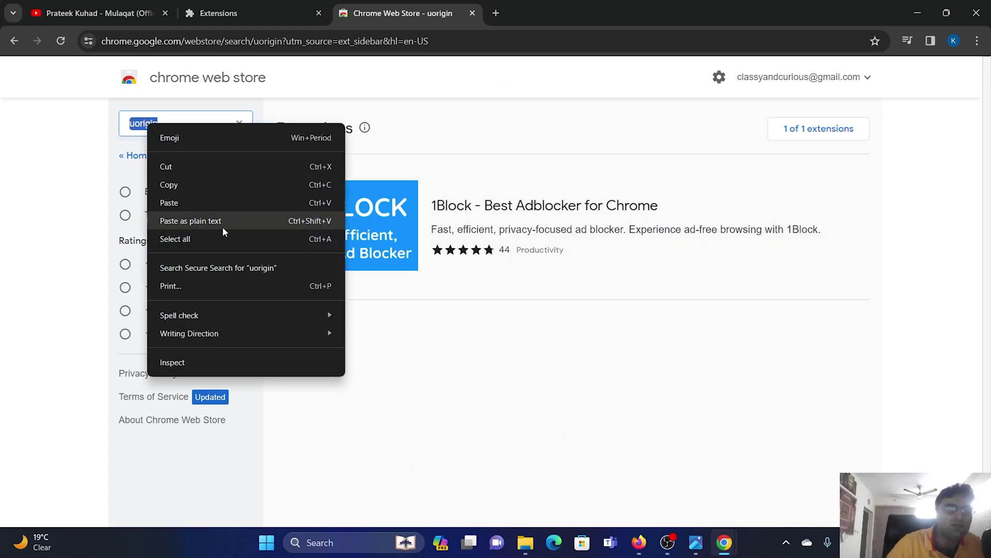
click(215, 184)
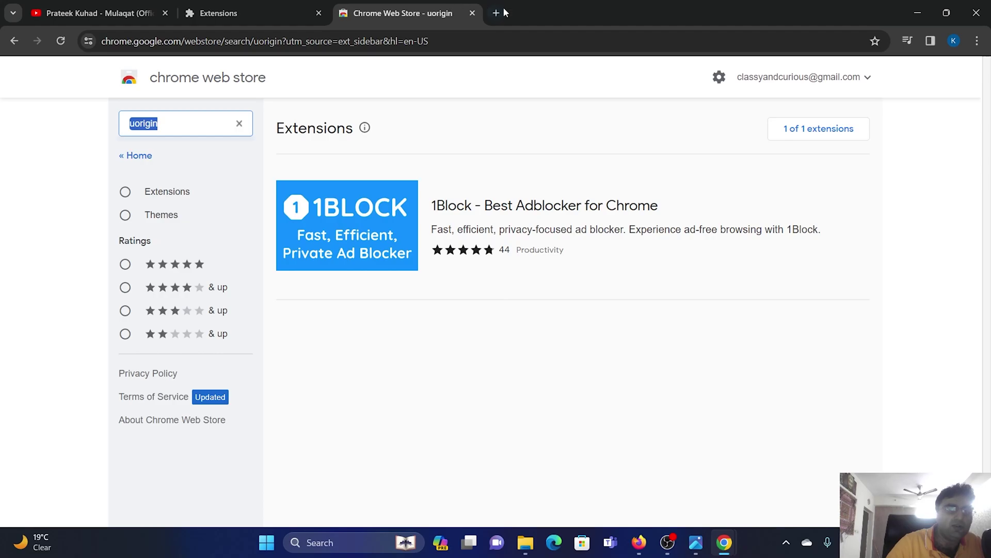
click(495, 13)
right_click(478, 43)
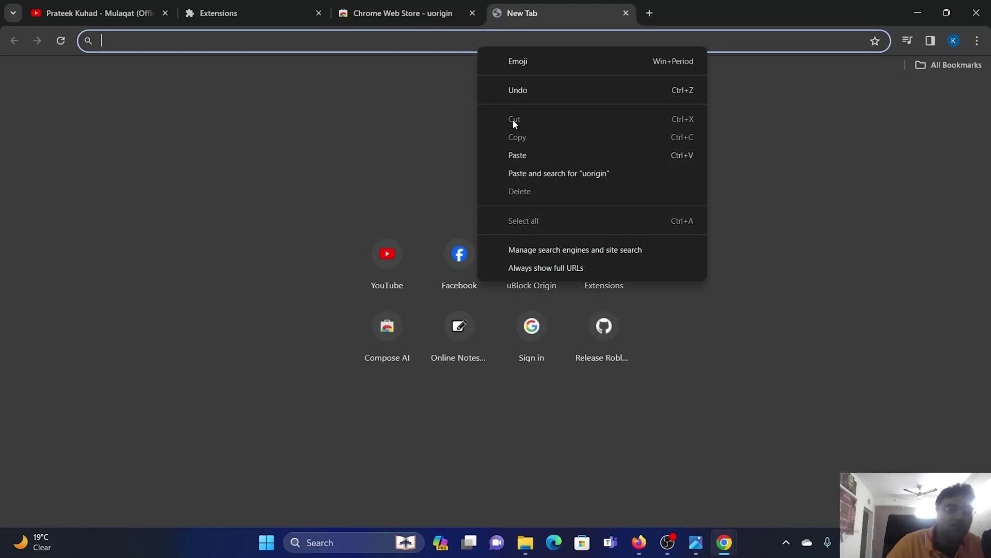
click(537, 174)
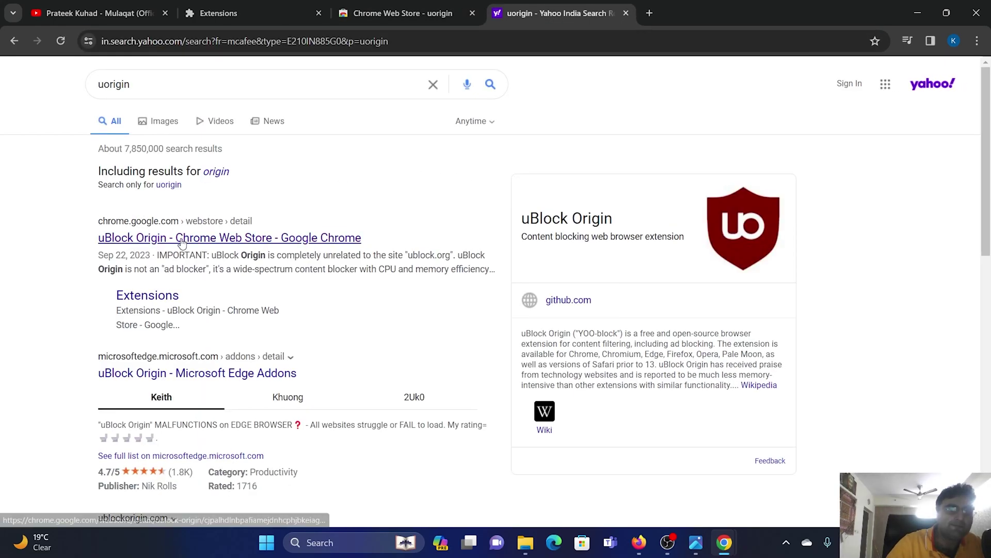
scroll(202, 241, down, 1)
- Open the uBlock Origin store listing, close the old results tab, and add the extension to Chrome
click(202, 177)
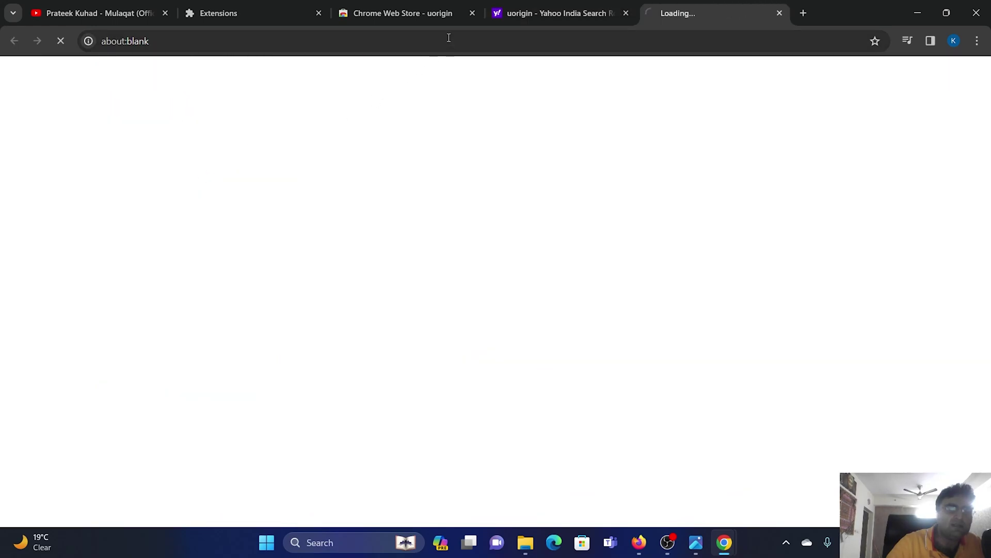
click(626, 13)
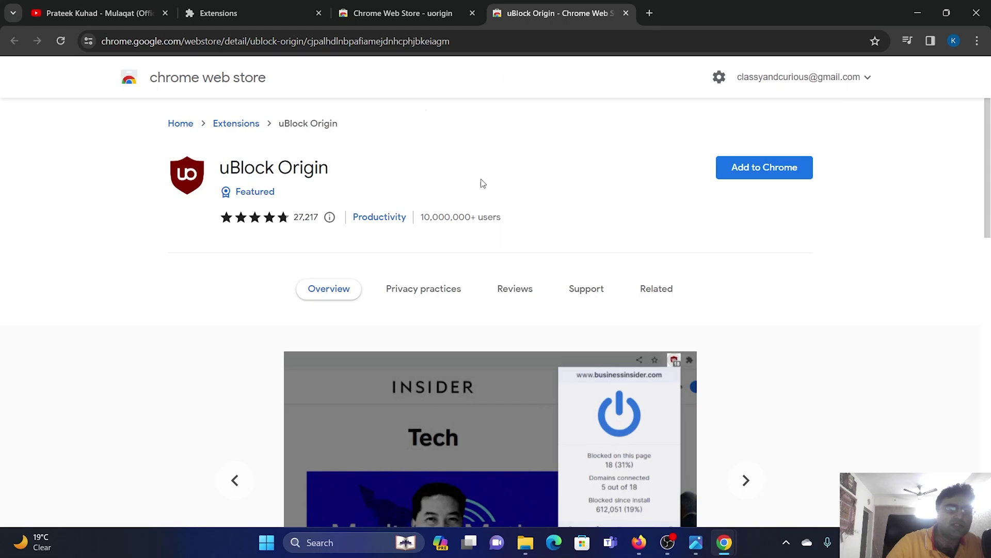
click(771, 170)
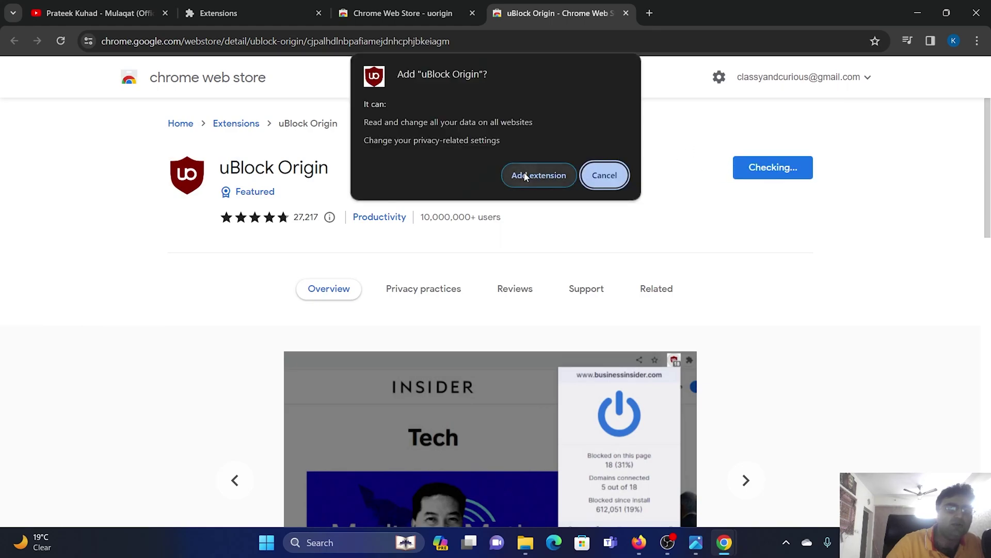
click(527, 176)
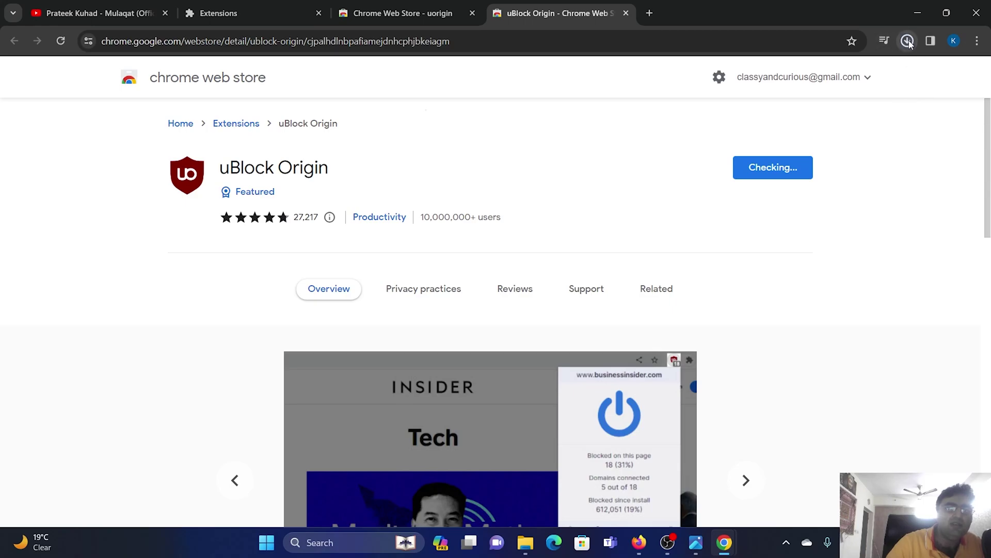
- Open the uBlock Origin popup from the toolbar extensions list
click(908, 41)
click(873, 41)
click(872, 41)
click(872, 41)
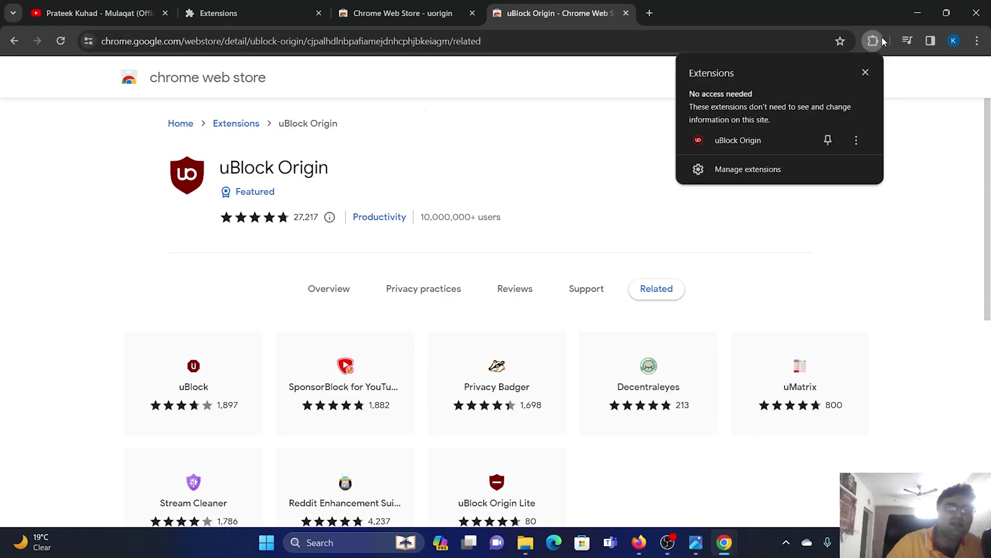
click(738, 140)
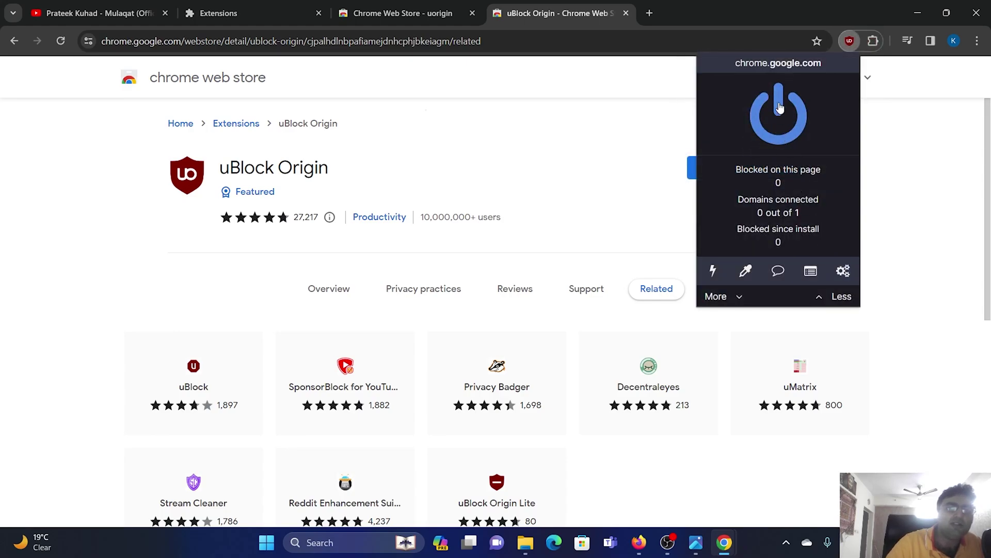
- In the dashboard's Filter lists, purge all caches and update now, then return to YouTube
click(844, 271)
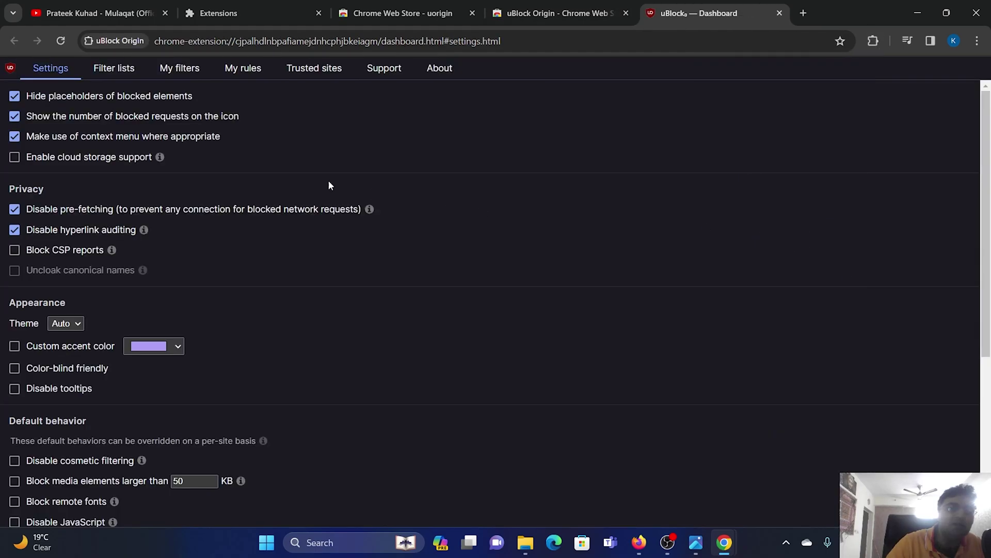
click(120, 76)
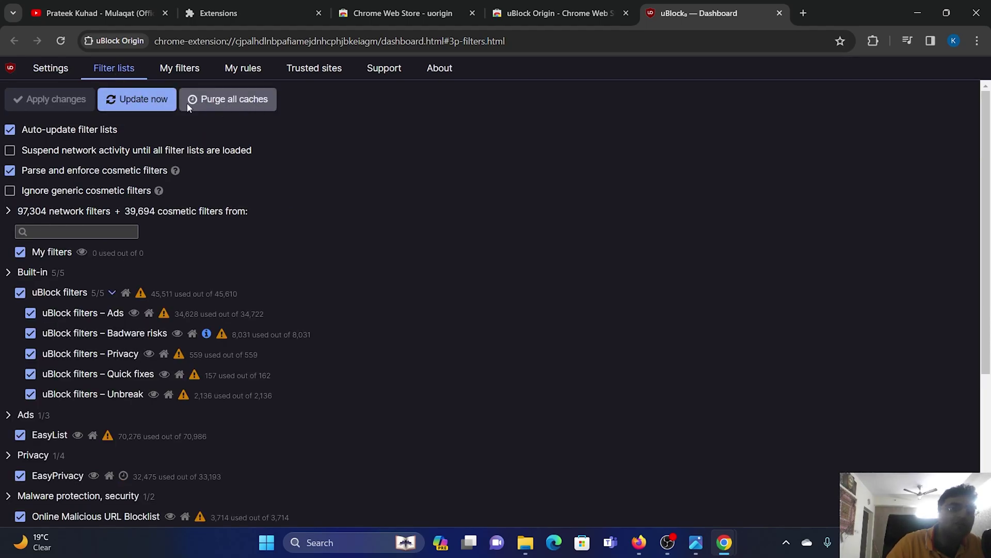
click(216, 100)
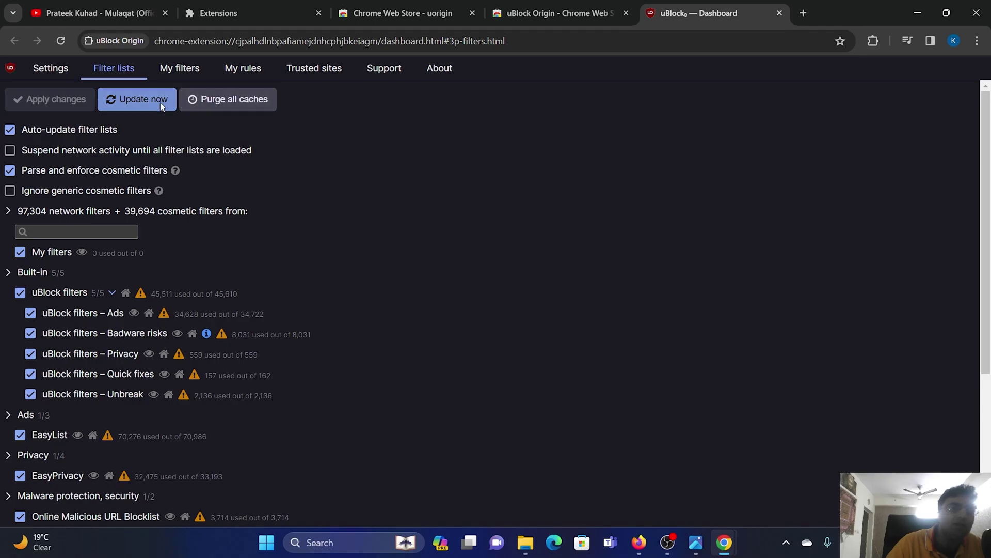
click(140, 101)
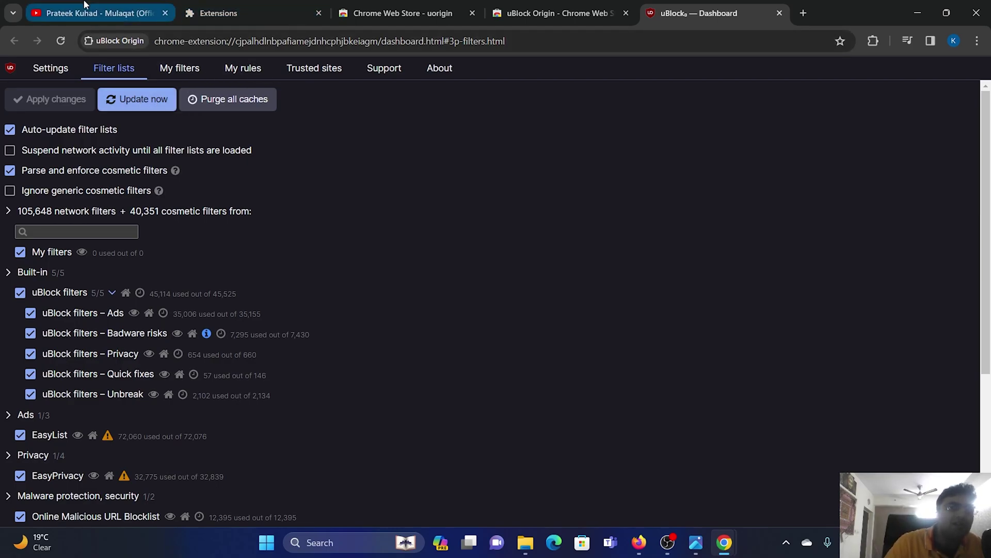
click(103, 13)
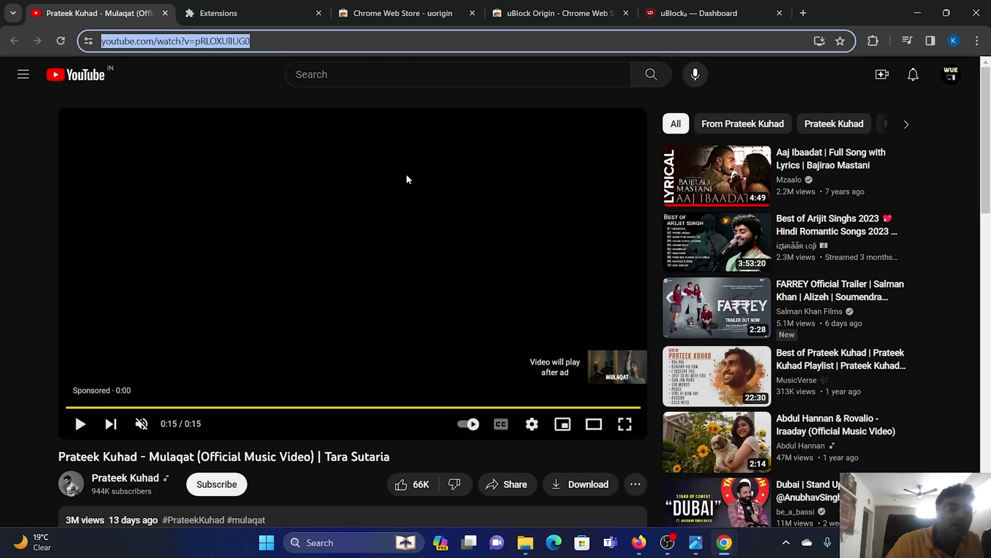
- Reload the page, play five recommended Arijit Singh and KK videos ad-free, then pause
key(Return)
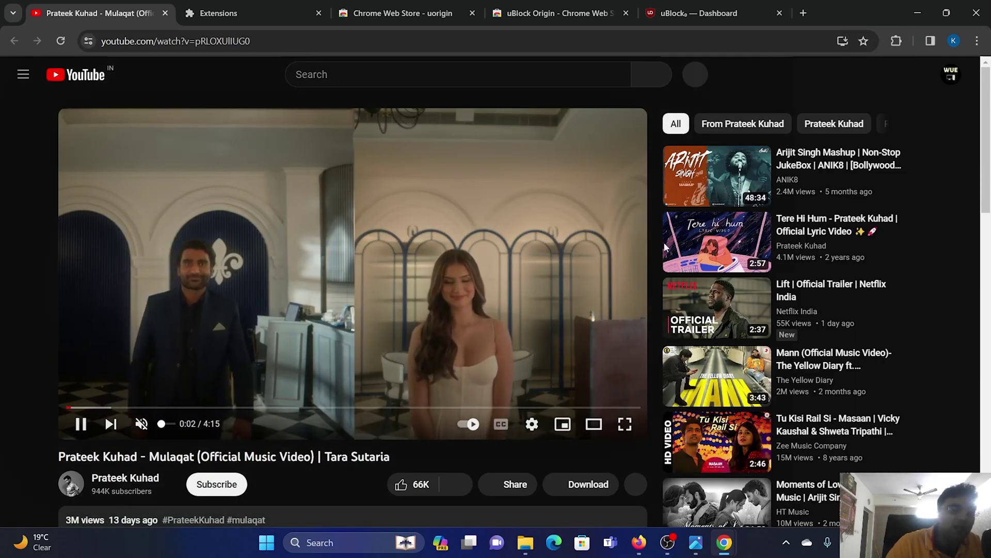
click(738, 190)
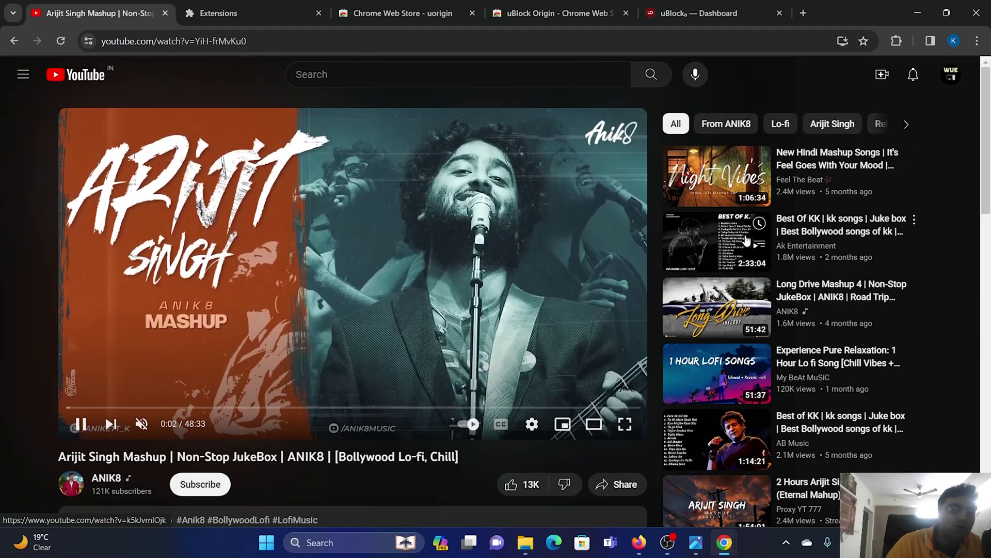
click(738, 253)
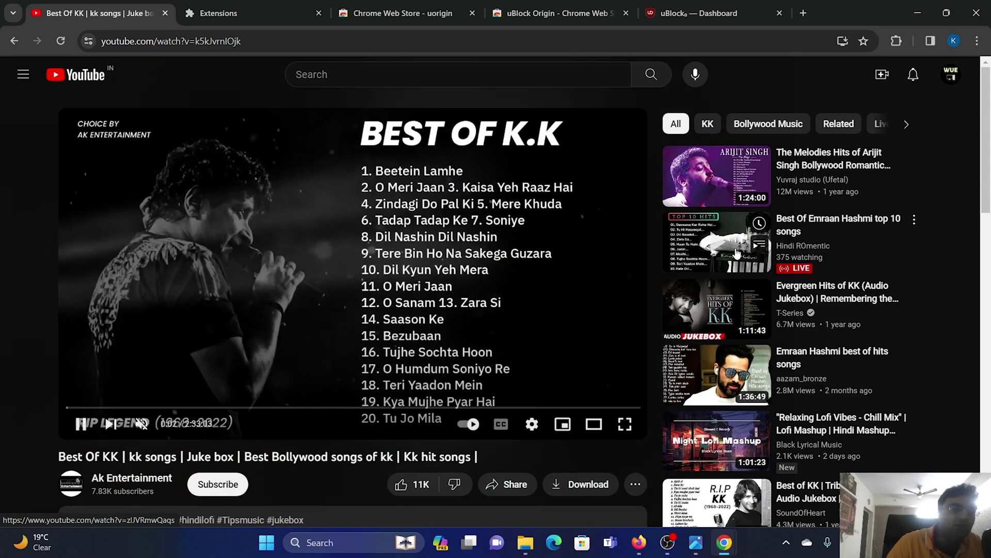
click(733, 310)
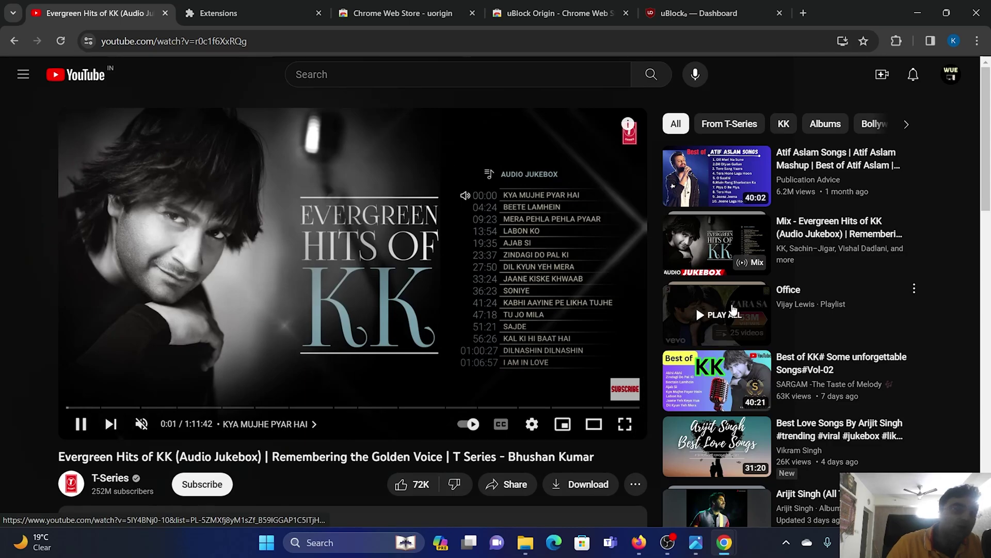
click(726, 386)
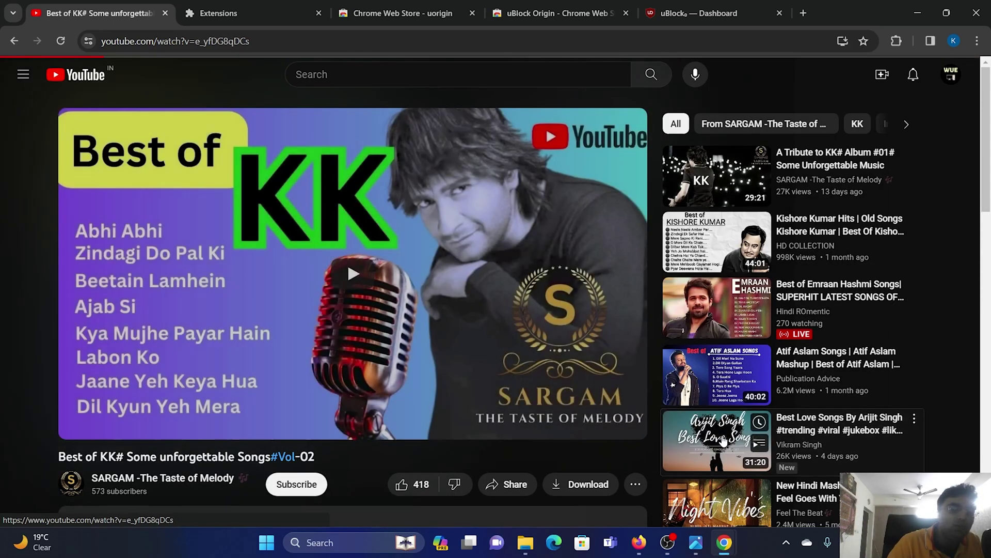
click(723, 440)
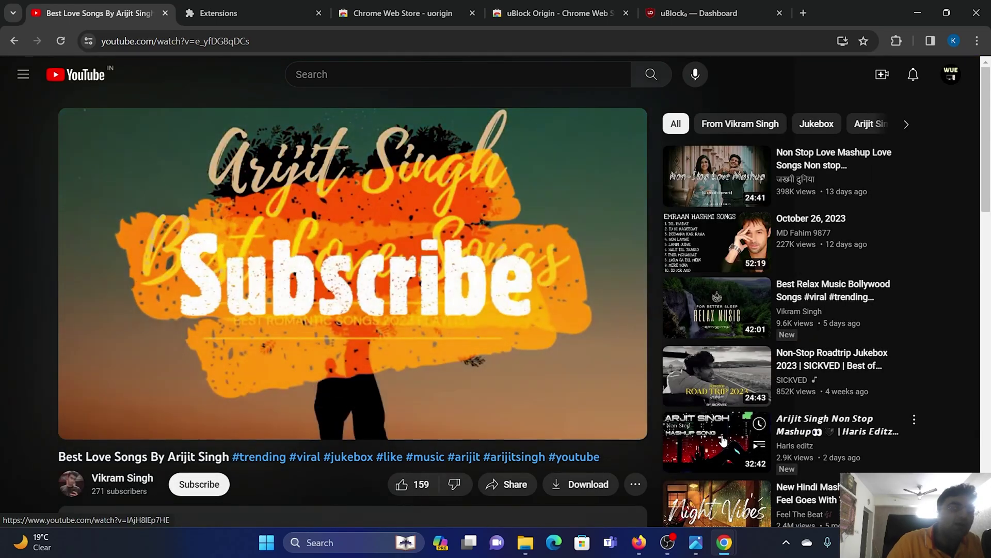
click(329, 266)
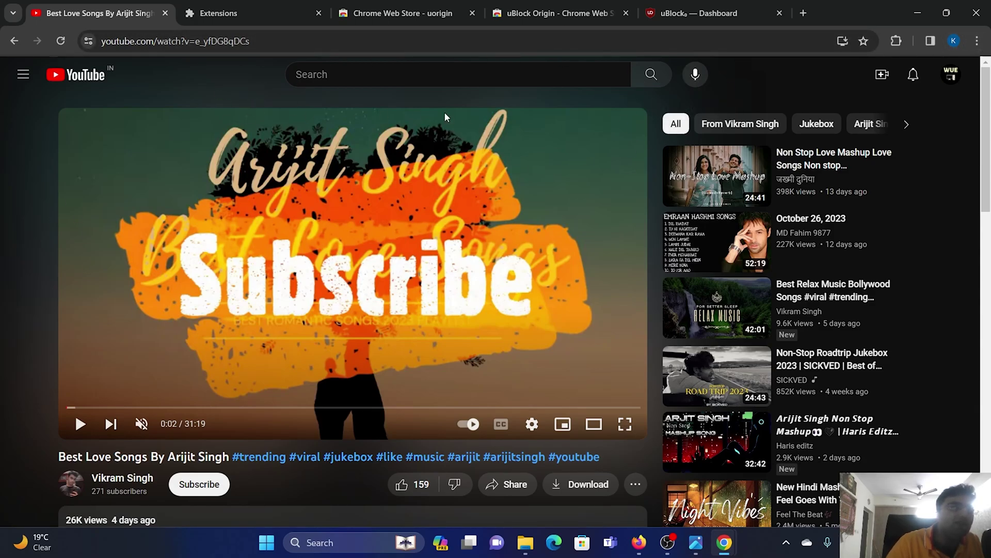
- Open Clear browsing data from History with the time range set to All time
click(977, 41)
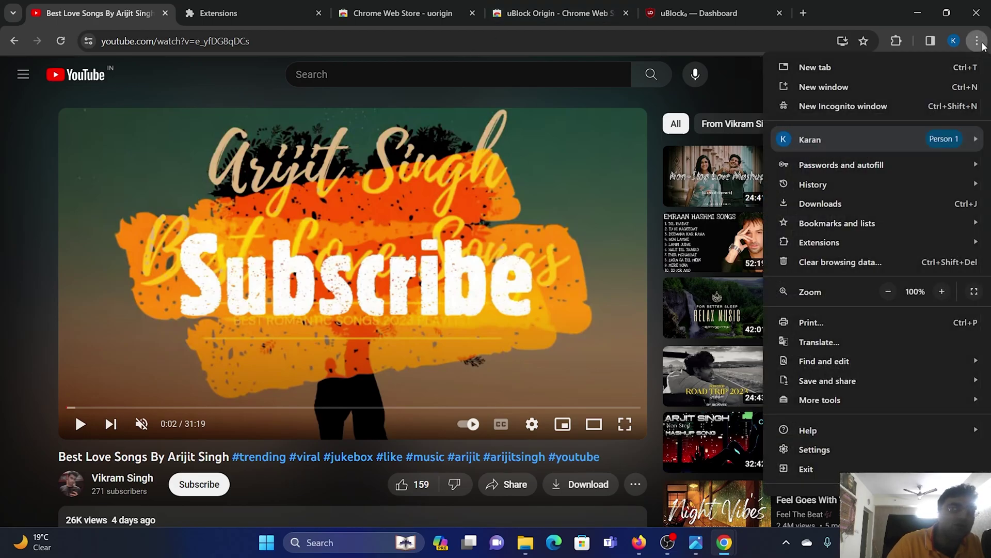
mouse_move(845, 186)
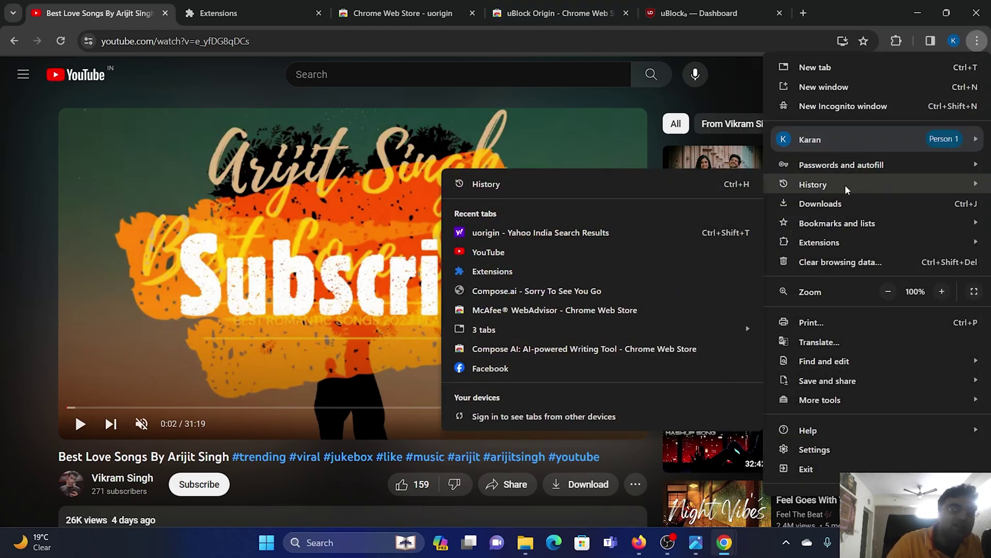
click(486, 185)
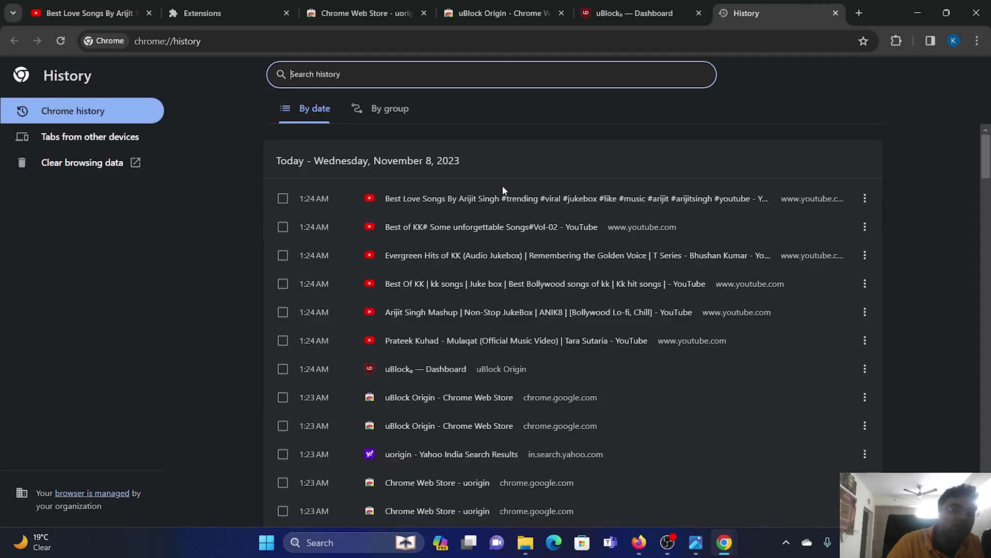
click(82, 162)
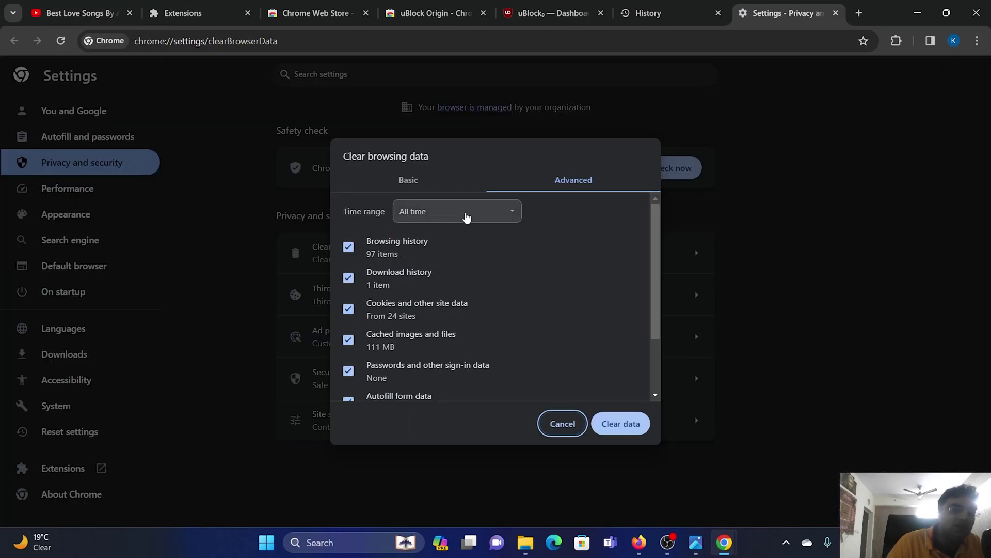
click(466, 217)
click(444, 268)
scroll(532, 371, down, 1)
scroll(533, 370, down, 1)
scroll(385, 268, up, 2)
- Clear the browsing data while keeping download history and site settings
click(349, 278)
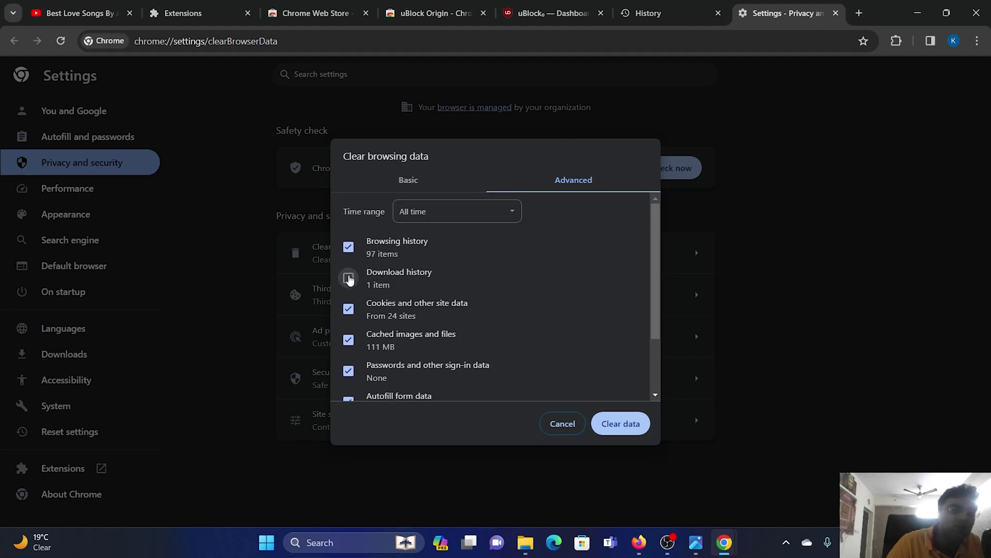
scroll(403, 310, down, 1)
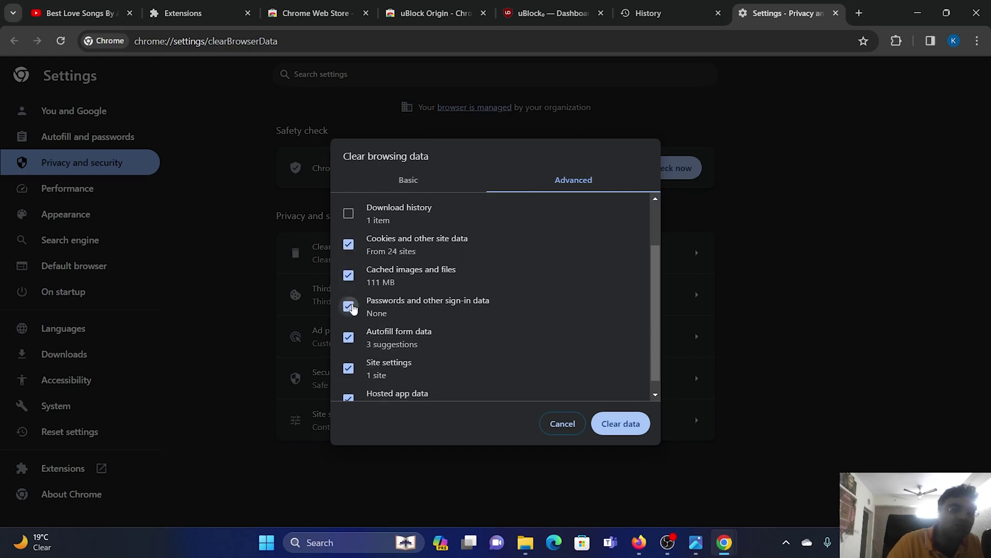
click(349, 374)
scroll(356, 387, down, 1)
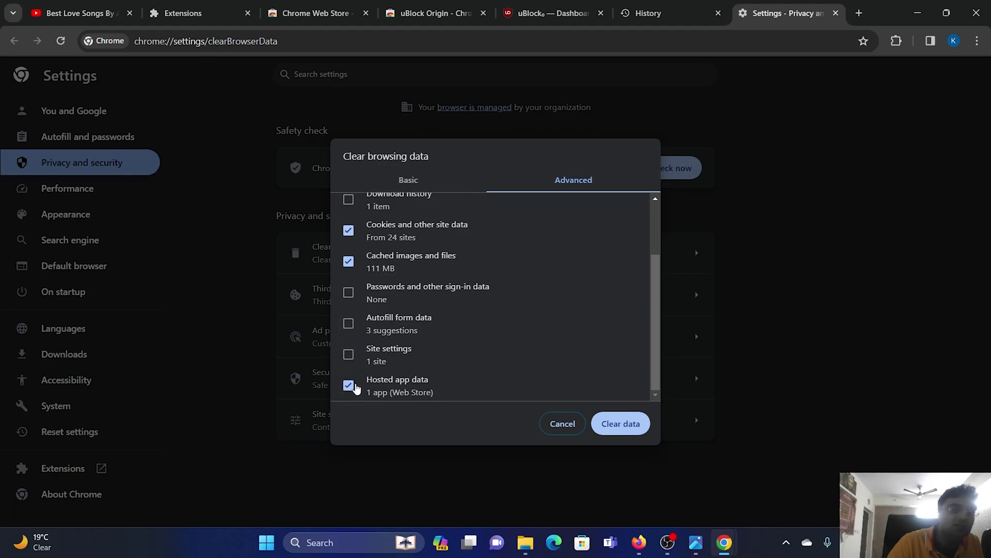
click(634, 427)
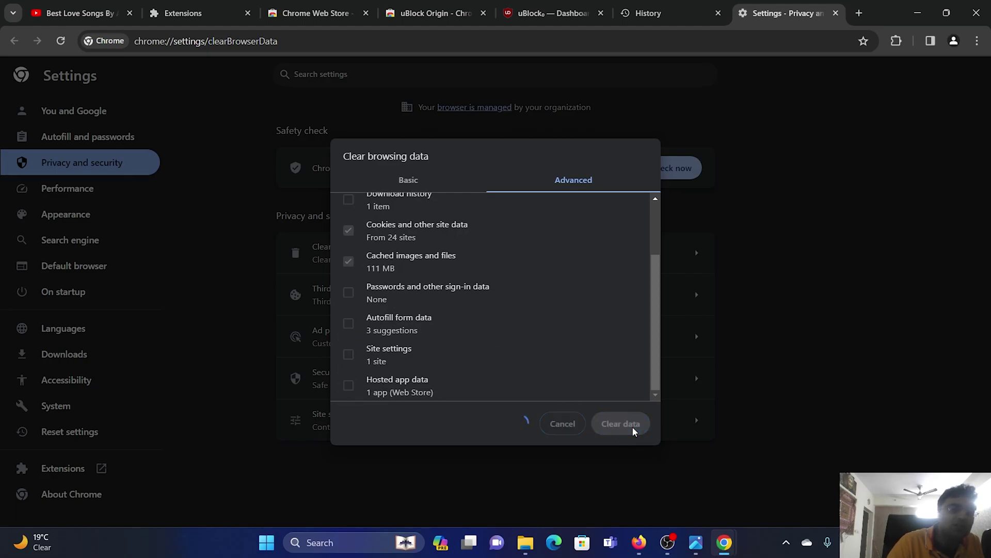
- Reload the YouTube video tab
click(77, 13)
click(189, 42)
key(Return)
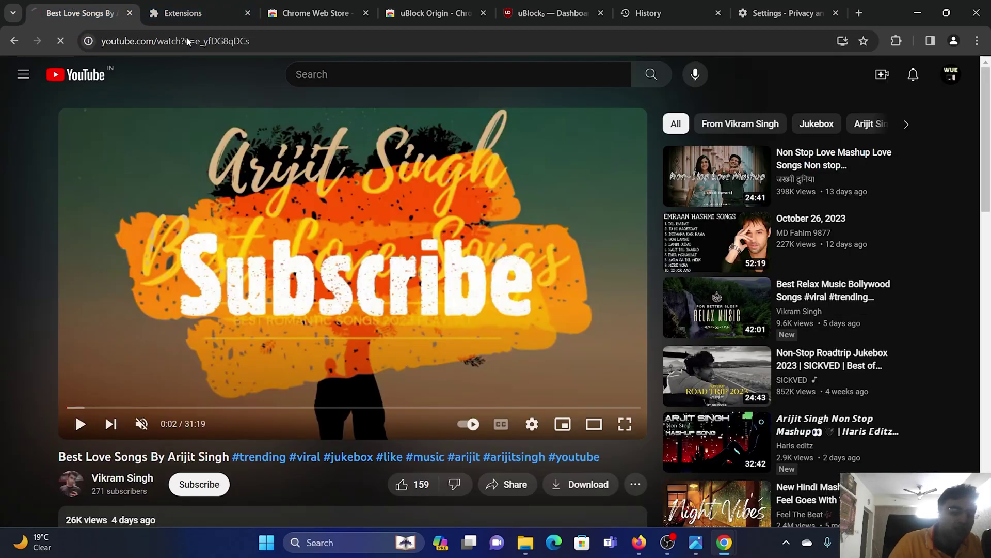